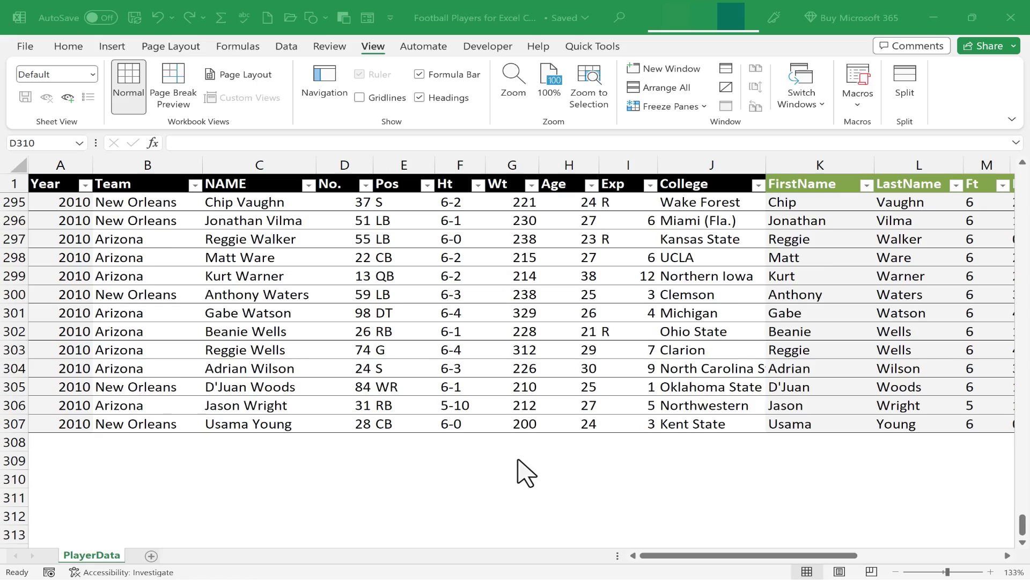
- Enter =COUNTIF(G2:G307,">329") in G308, below the Wt column, counting weights over 329
scroll(523, 473, "up", 9)
scroll(526, 475, "down", 8)
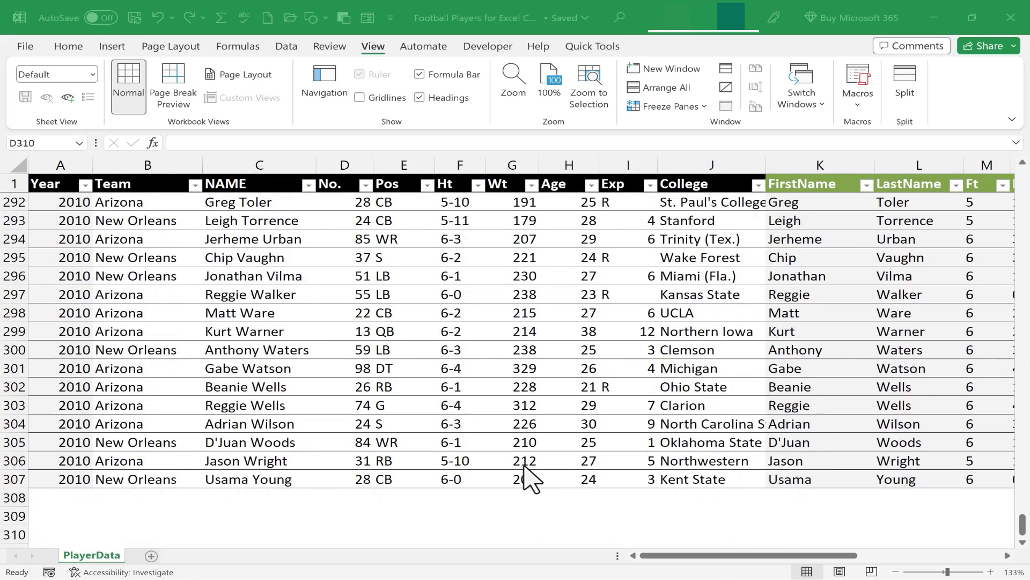
scroll(524, 467, "down", 3)
scroll(524, 468, "up", 3)
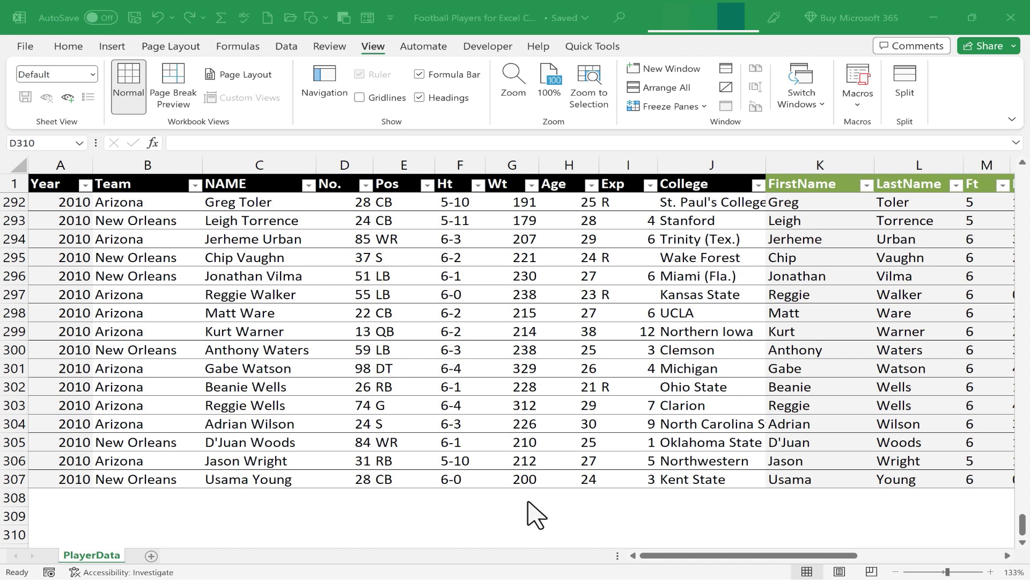
scroll(531, 504, "down", 2)
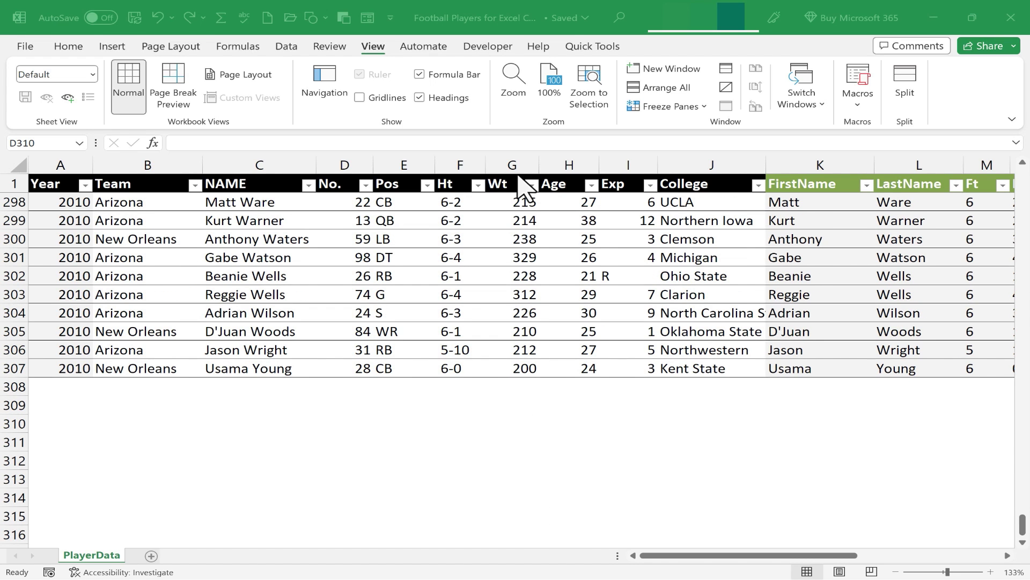
left_click(528, 388)
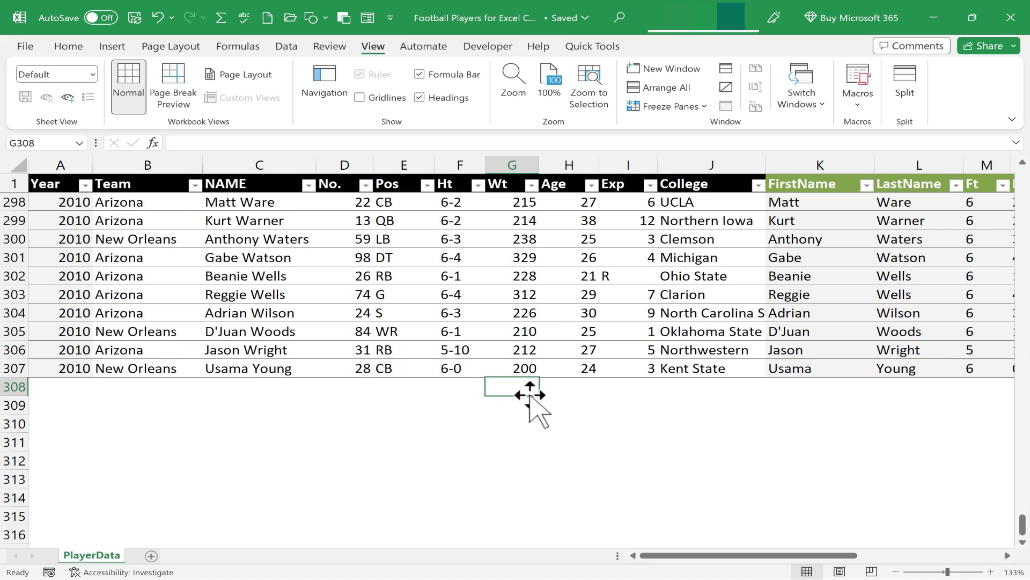
type("=cou")
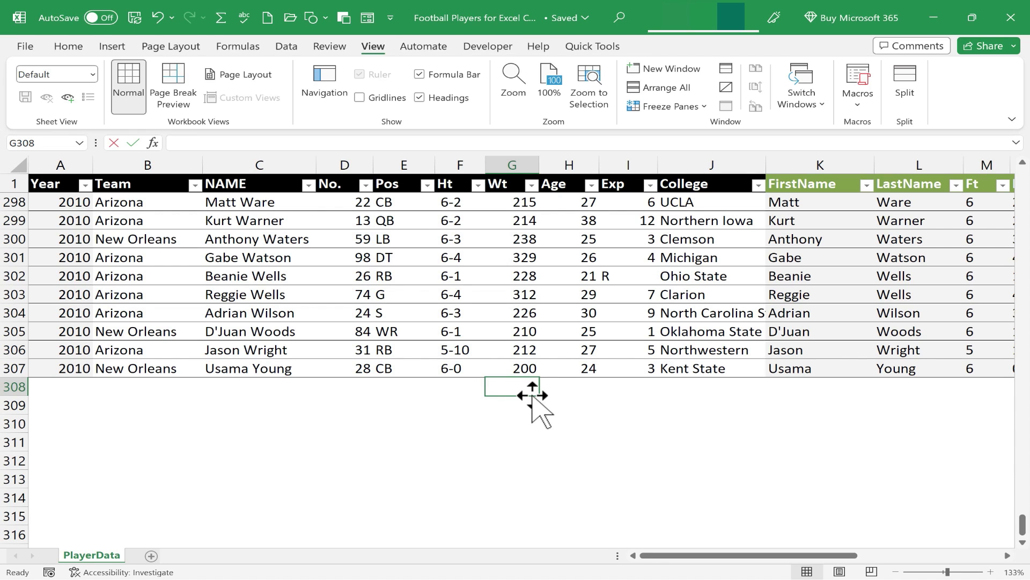
type("ntif")
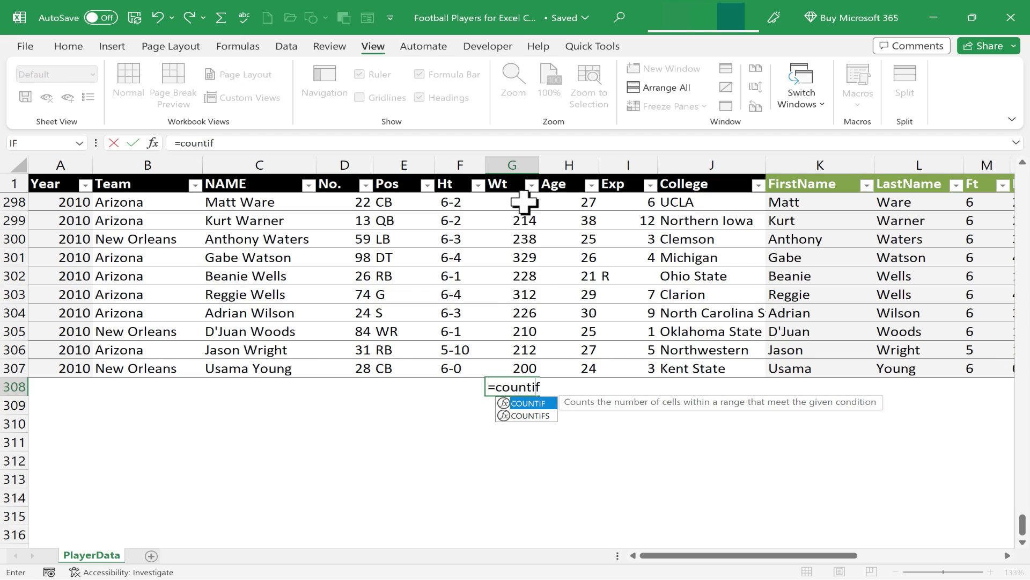
key("F2")
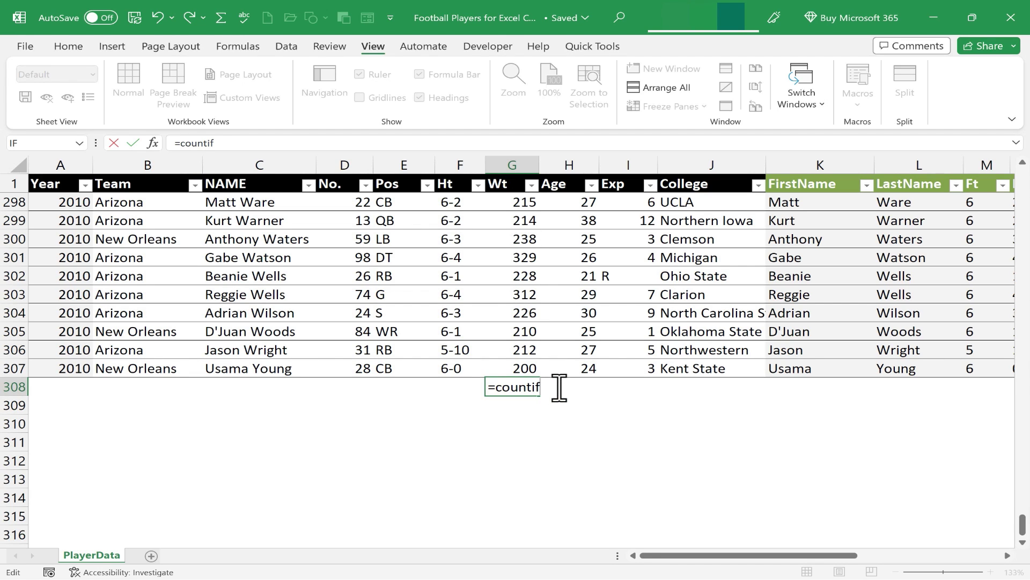
type("(")
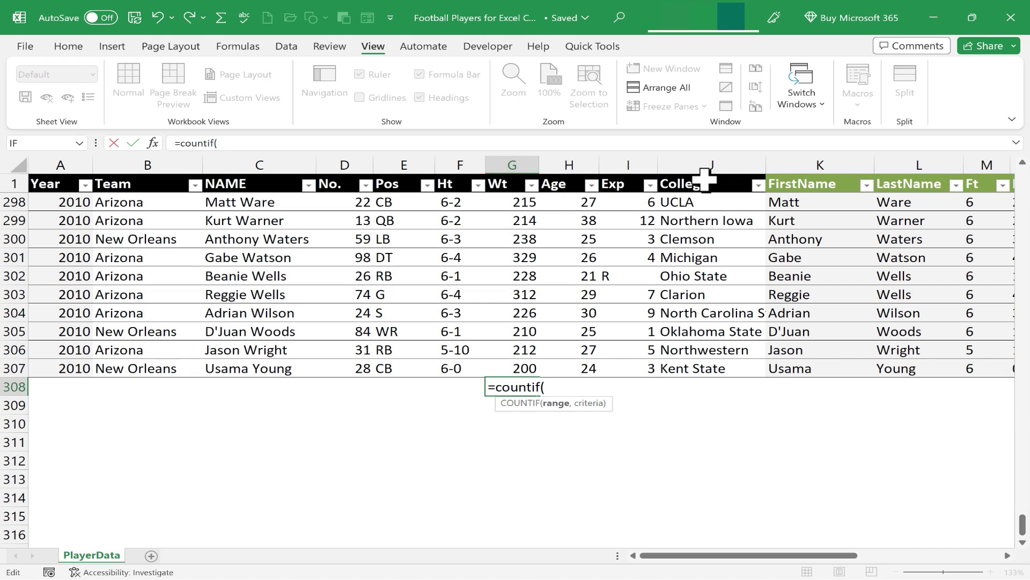
type("g2:")
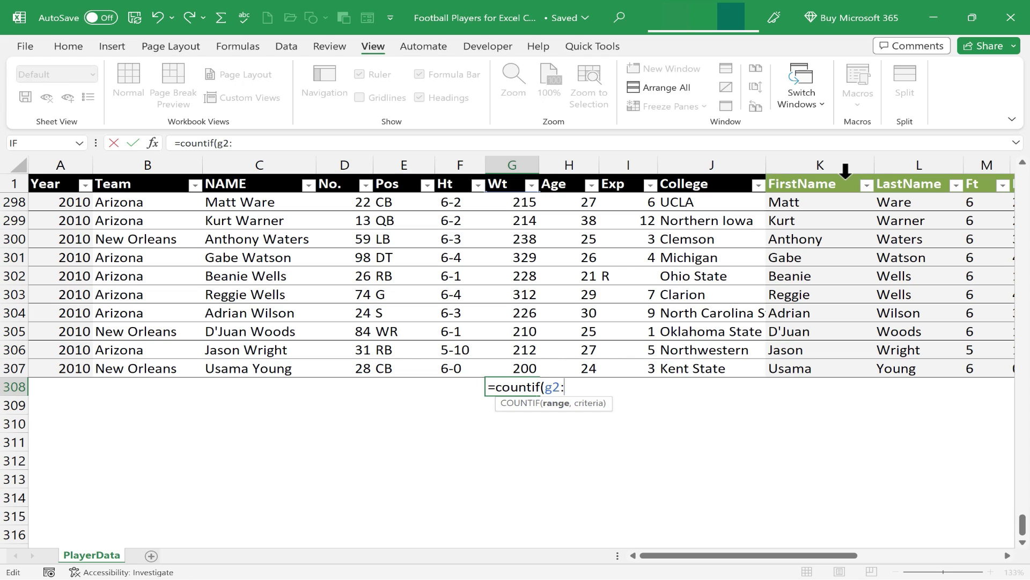
type("g307")
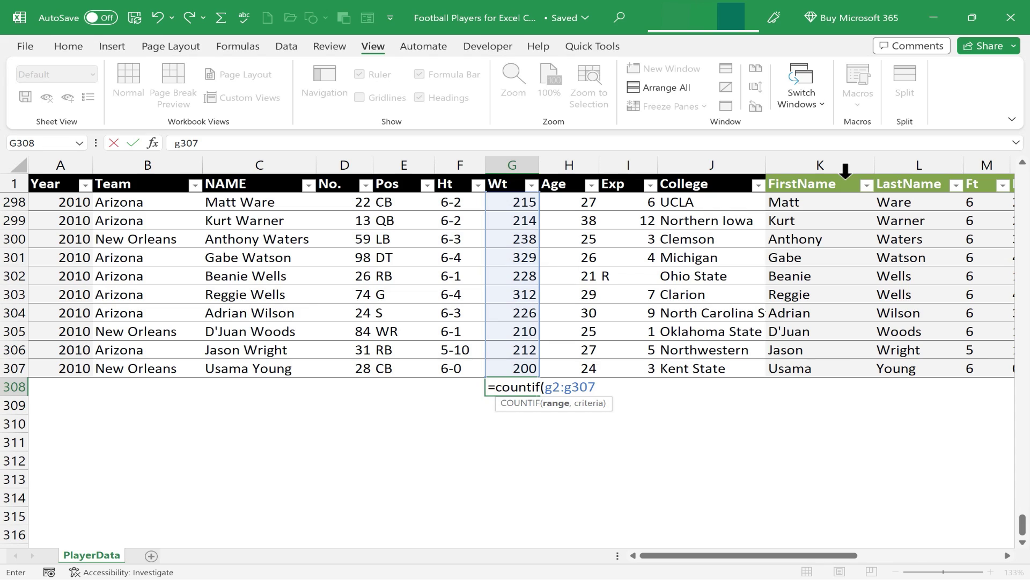
type(",")
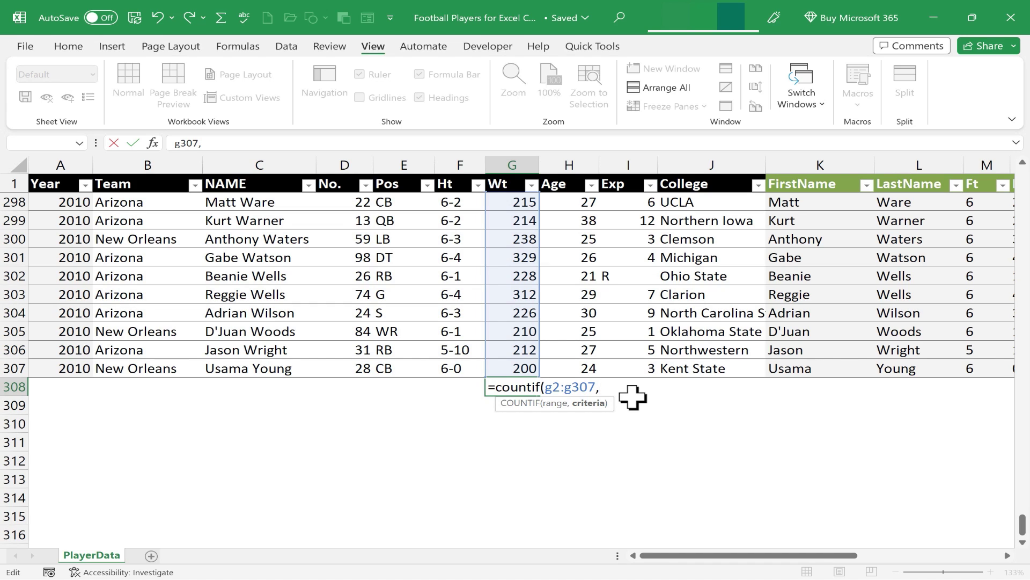
type(">329")
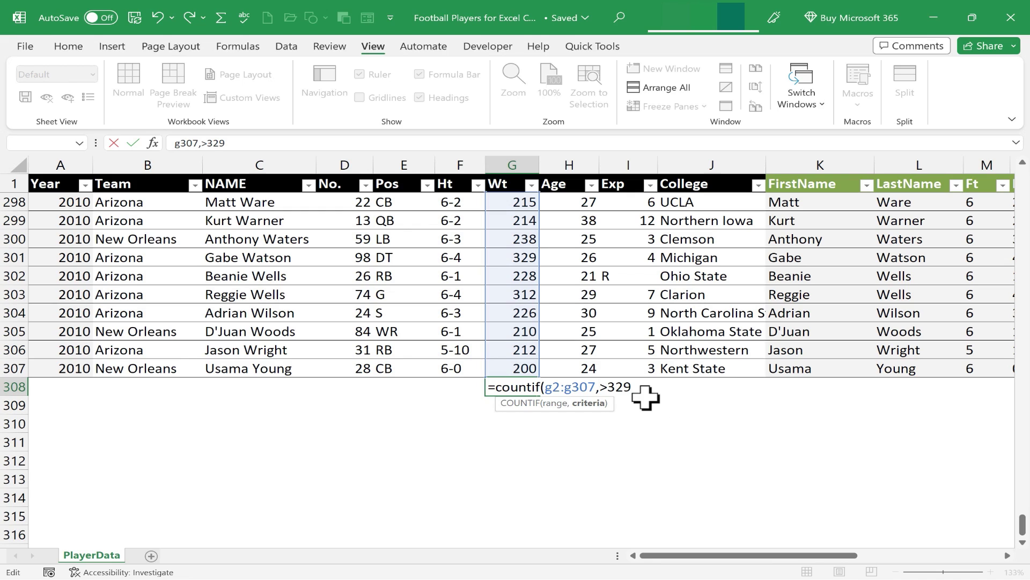
type("\">329")
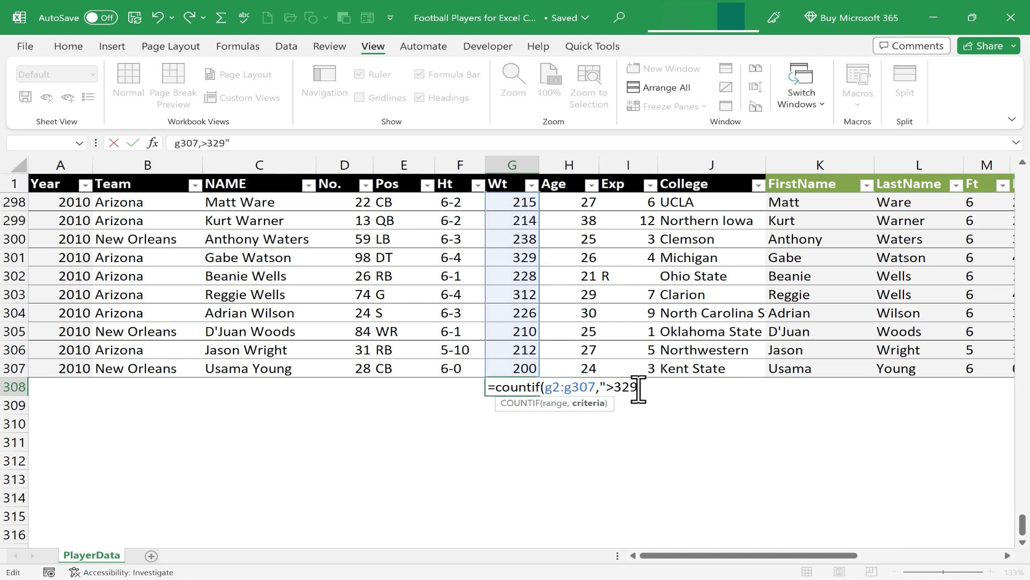
type("\")")
key("Return")
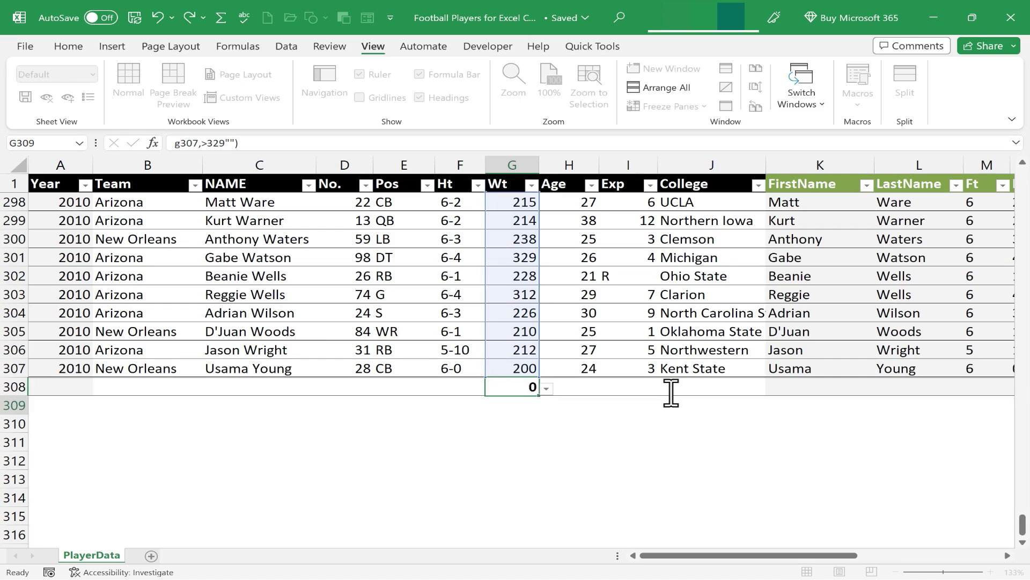
scroll(588, 441, "up", 3)
scroll(586, 442, "up", 16)
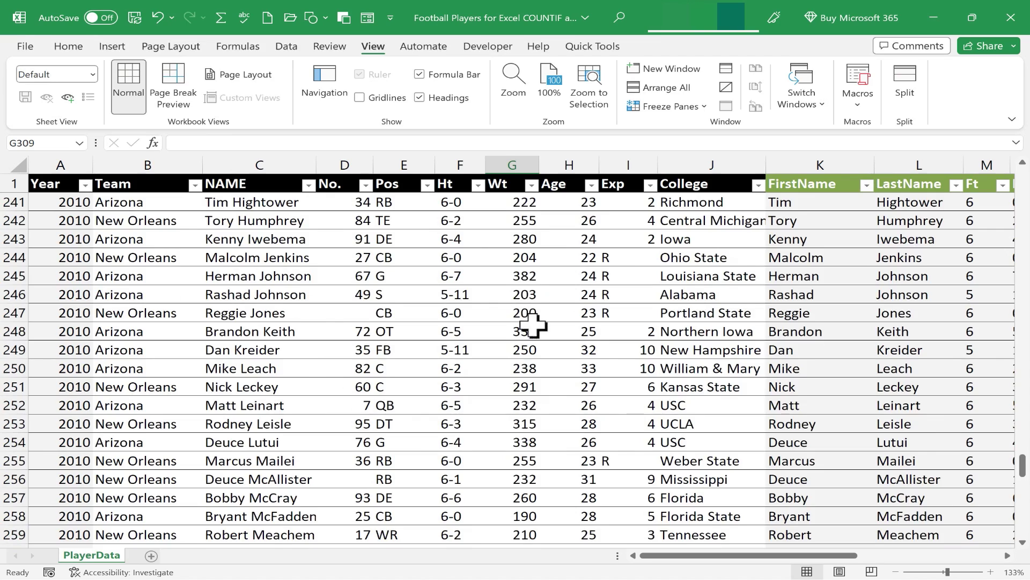
scroll(536, 330, "down", 18)
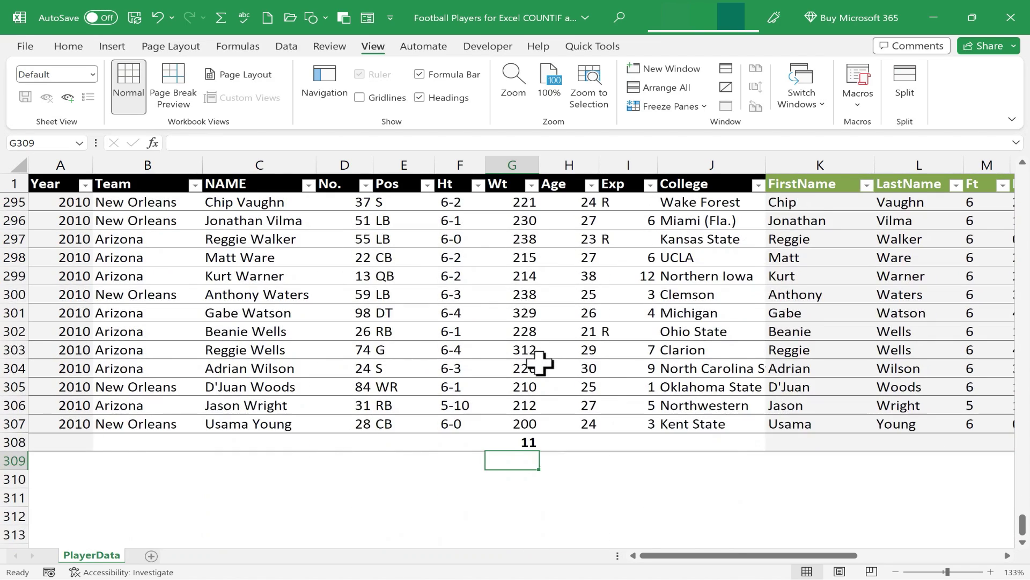
scroll(536, 364, "down", 2)
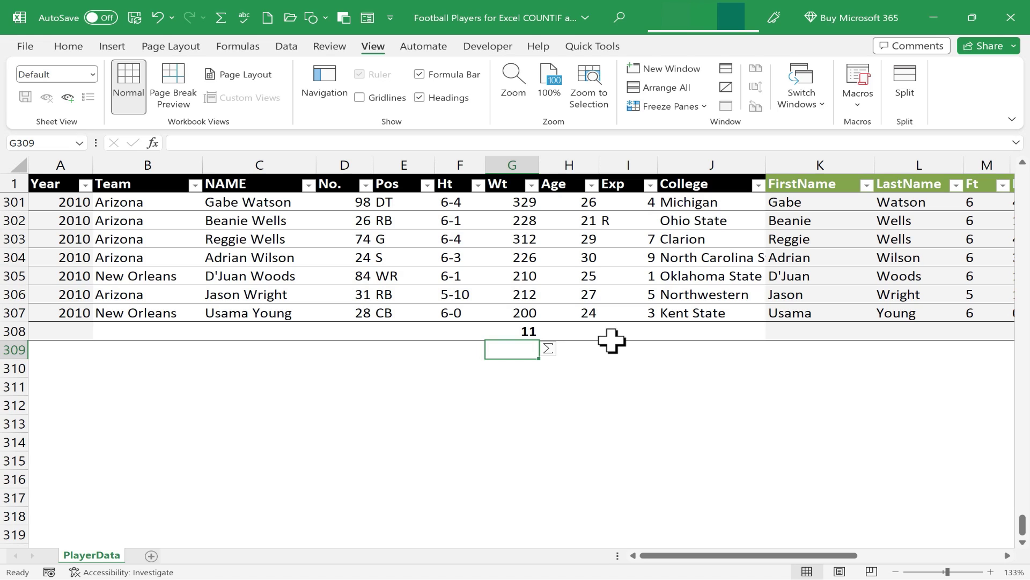
- Change G308 to COUNTIFS with an added B2:B307 "Arizona" condition, returning 6
left_click(520, 333)
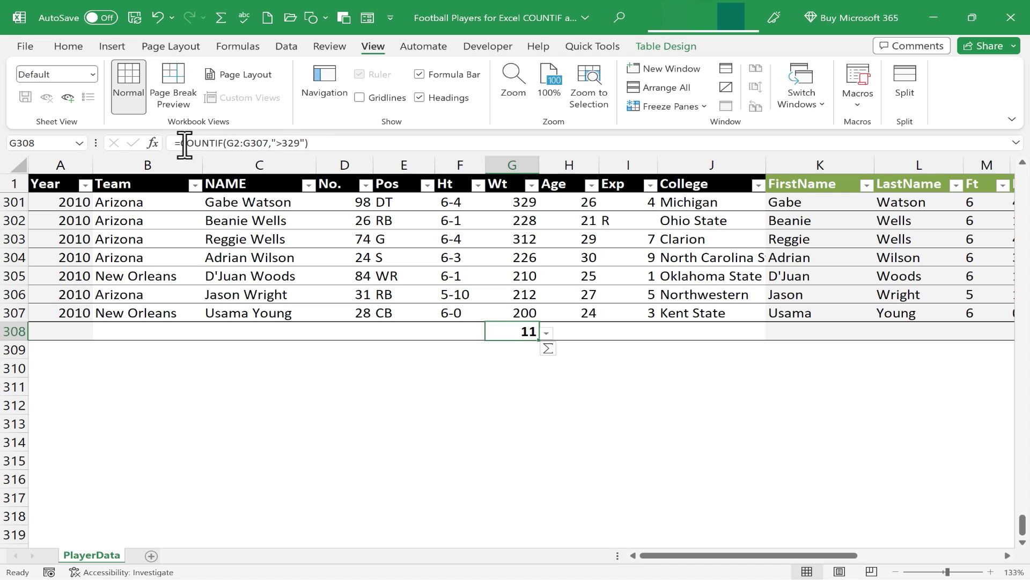
left_click(222, 143)
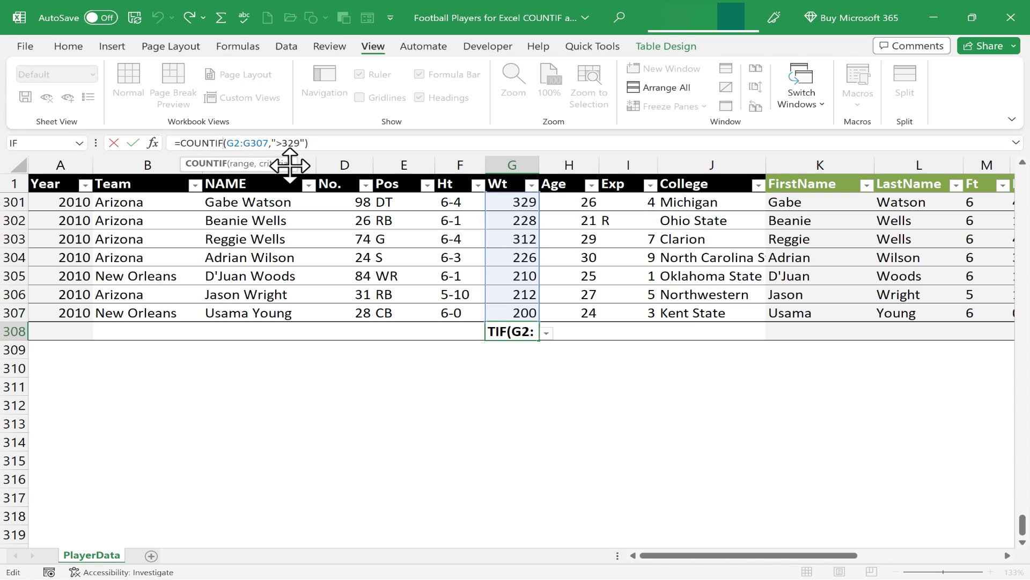
type("s")
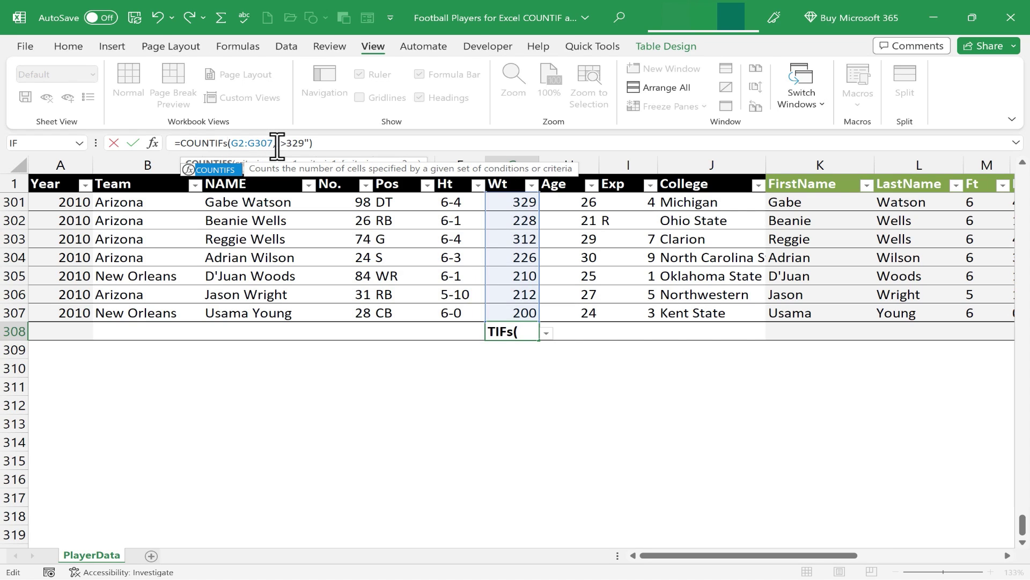
left_click(309, 143)
key("BackSpace")
type(",")
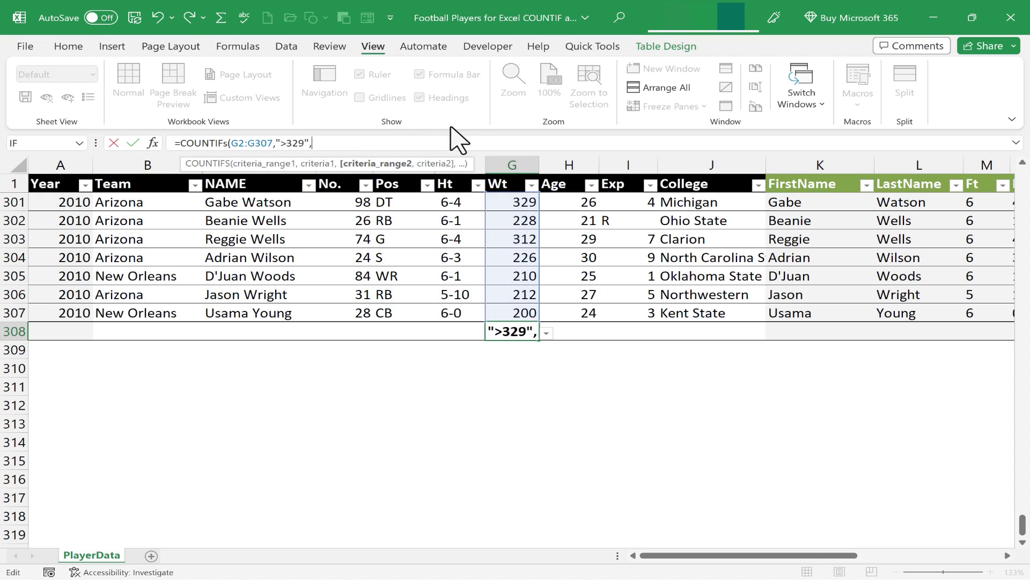
type("b2")
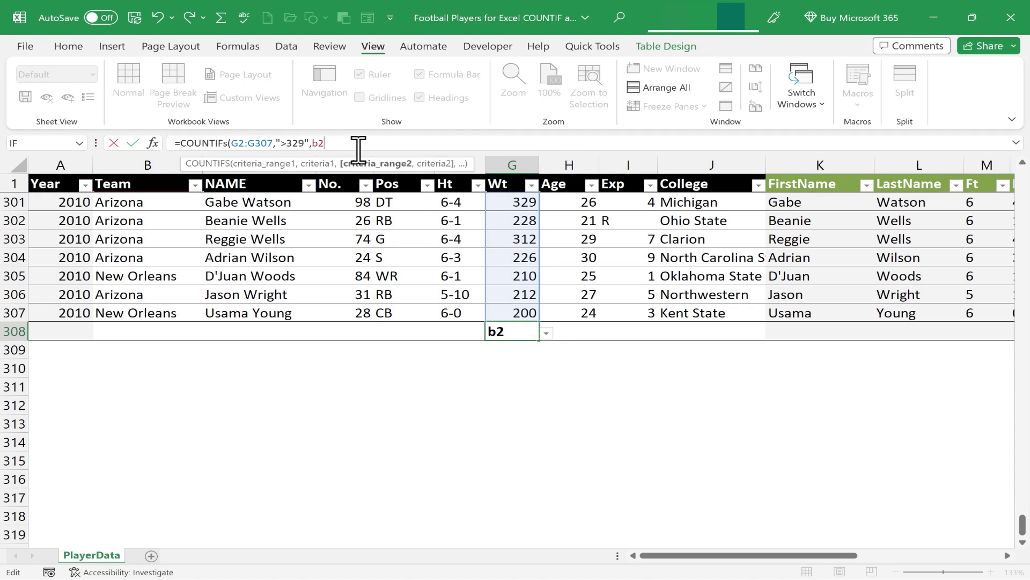
type(":b")
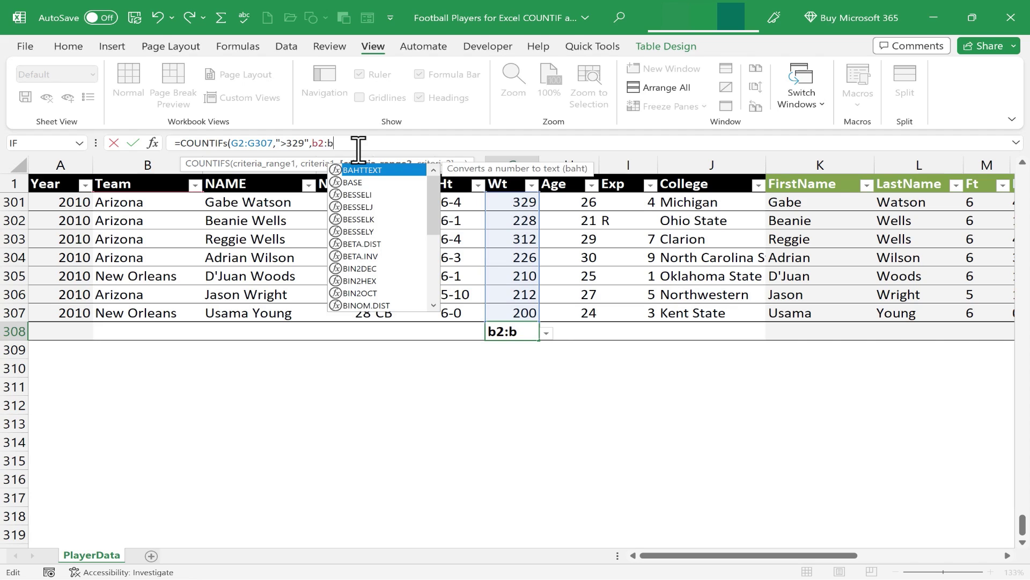
type("307,")
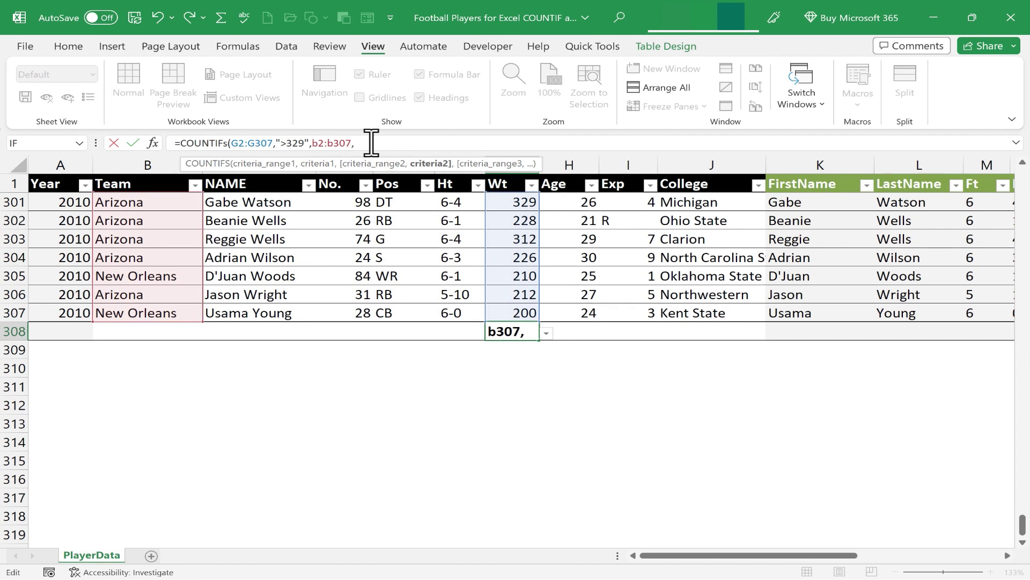
type(")")
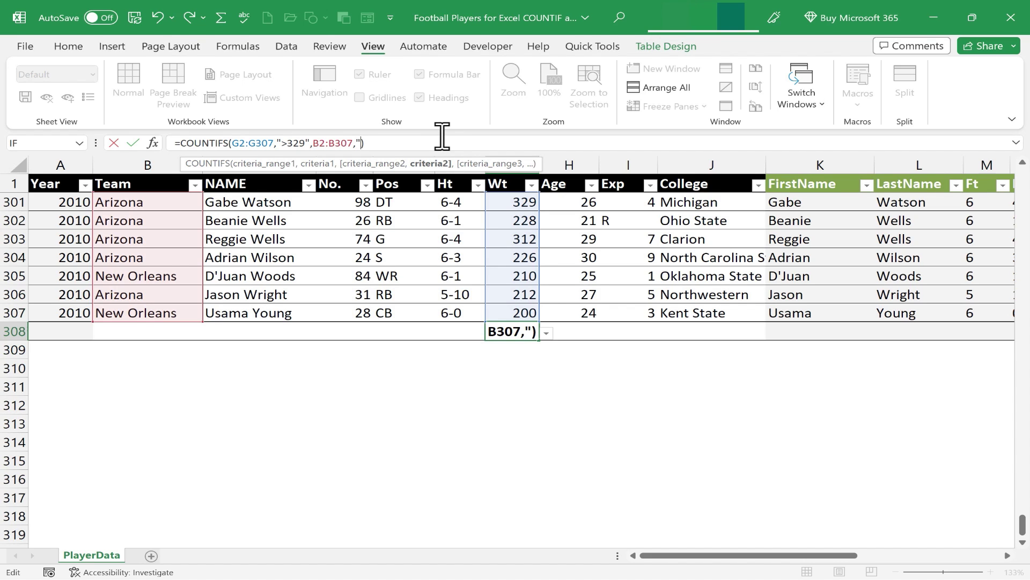
type("Arizona\")")
key("Return")
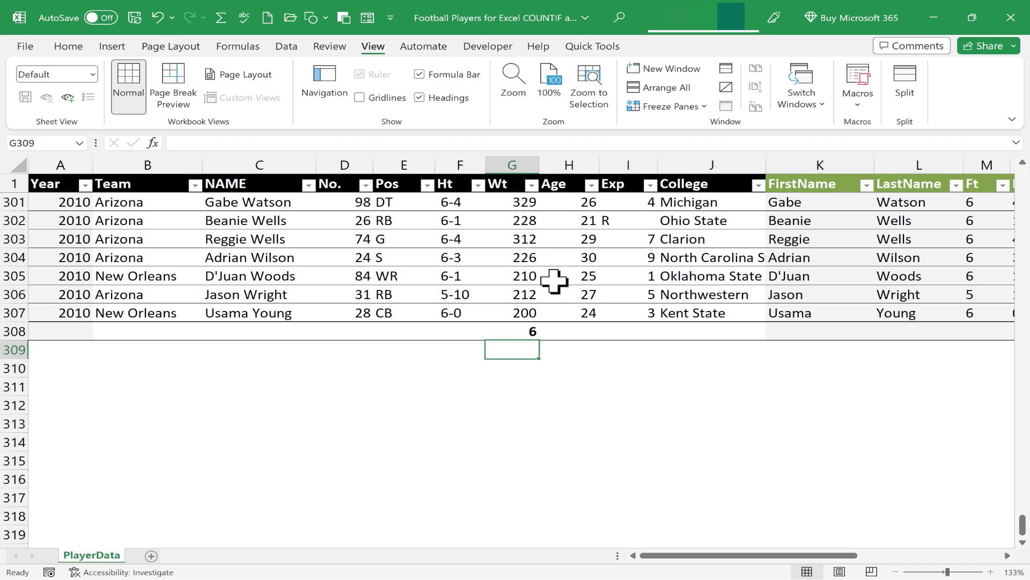
- Replace the Arizona criterion in G308's formula with "=Arizona", keeping the result 6
key("Up")
left_click(380, 143)
double_click(379, 143)
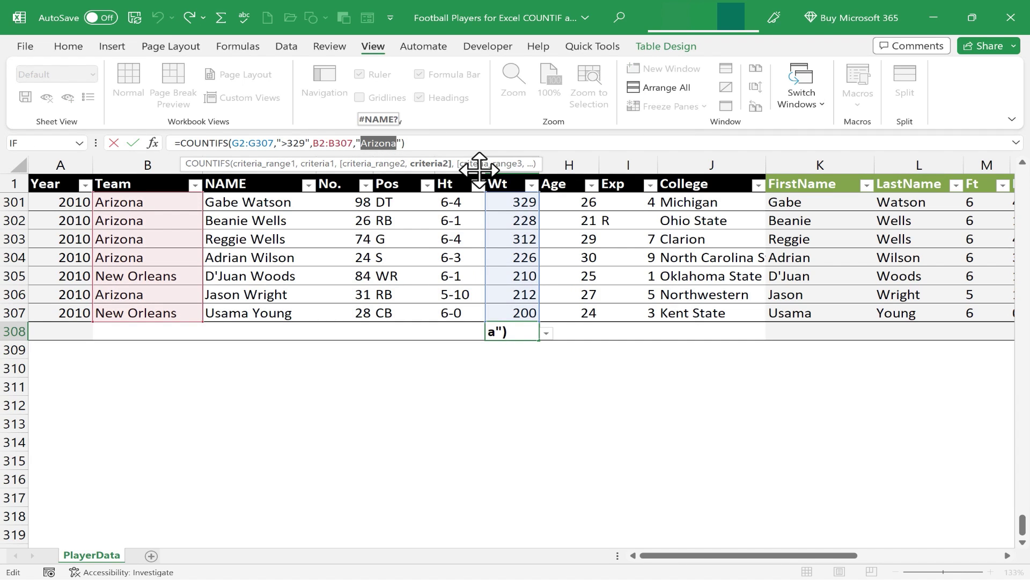
type("=")
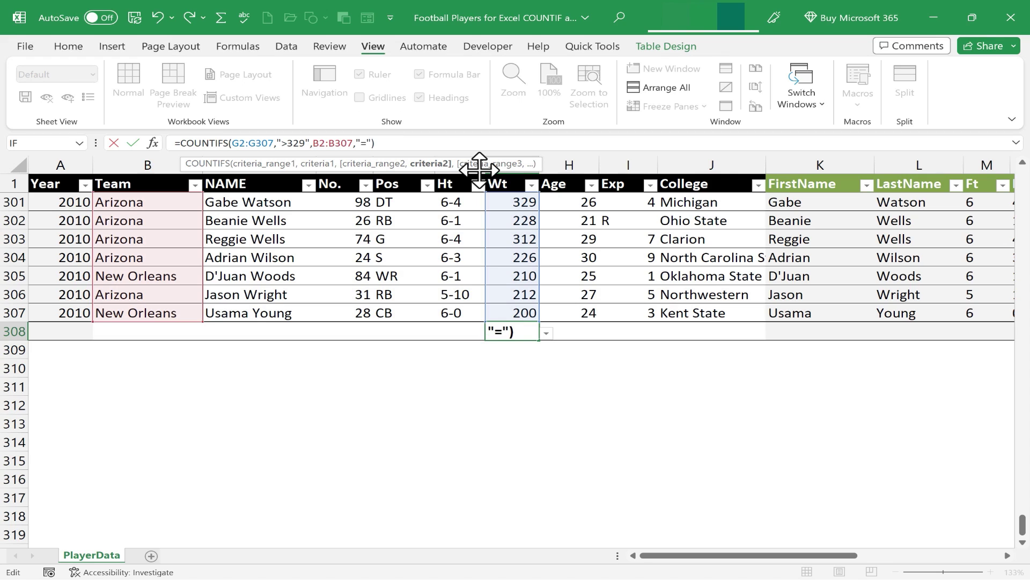
type("Arizona")
key("Return")
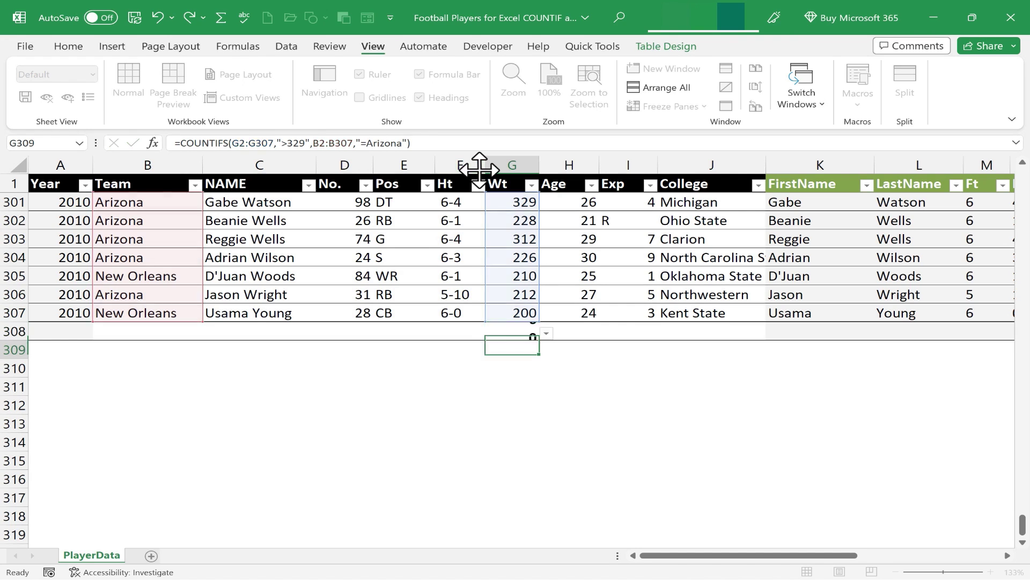
- Add a comma after the Arizona criterion in G308 to start a third condition pair
left_click(528, 333)
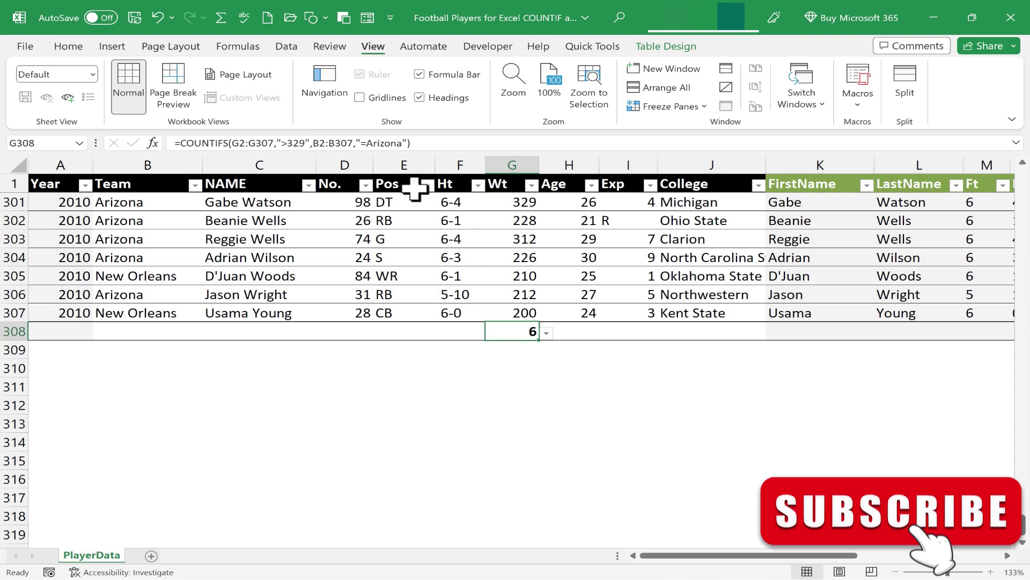
left_click(405, 144)
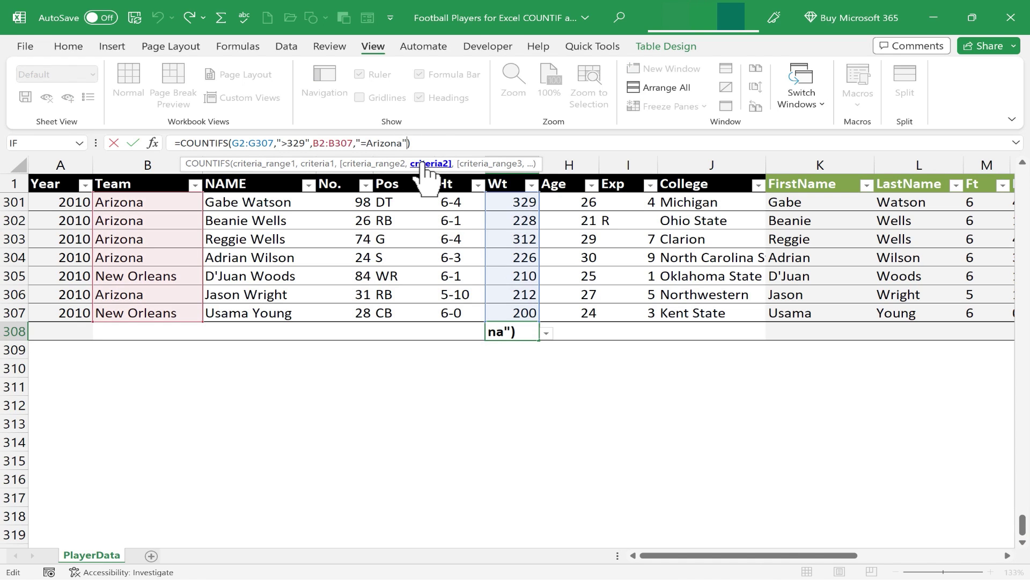
type(",")
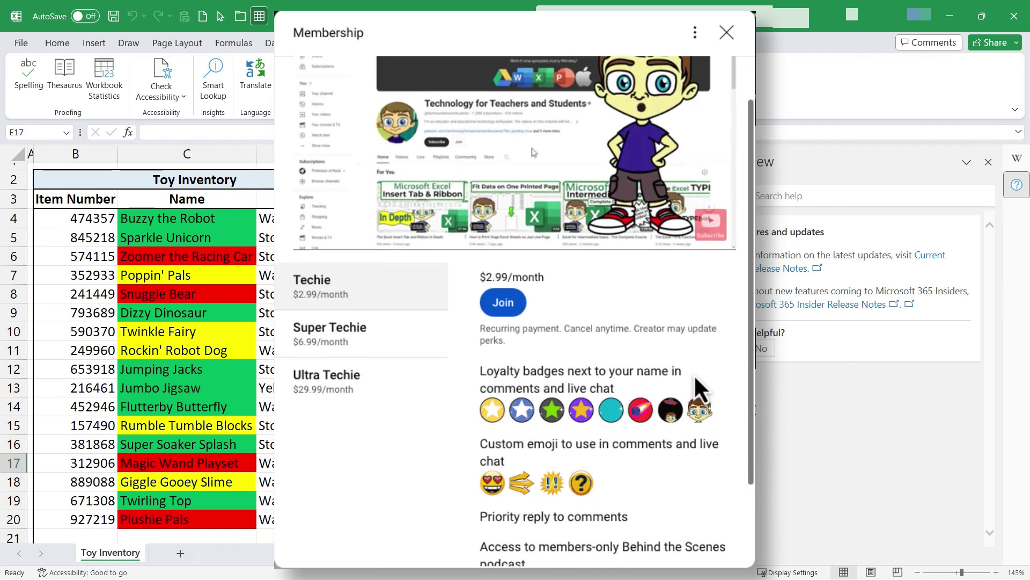
- Scroll through the Techie, Super Techie and Ultra Techie membership tier perks
scroll(694, 375, "down", 2)
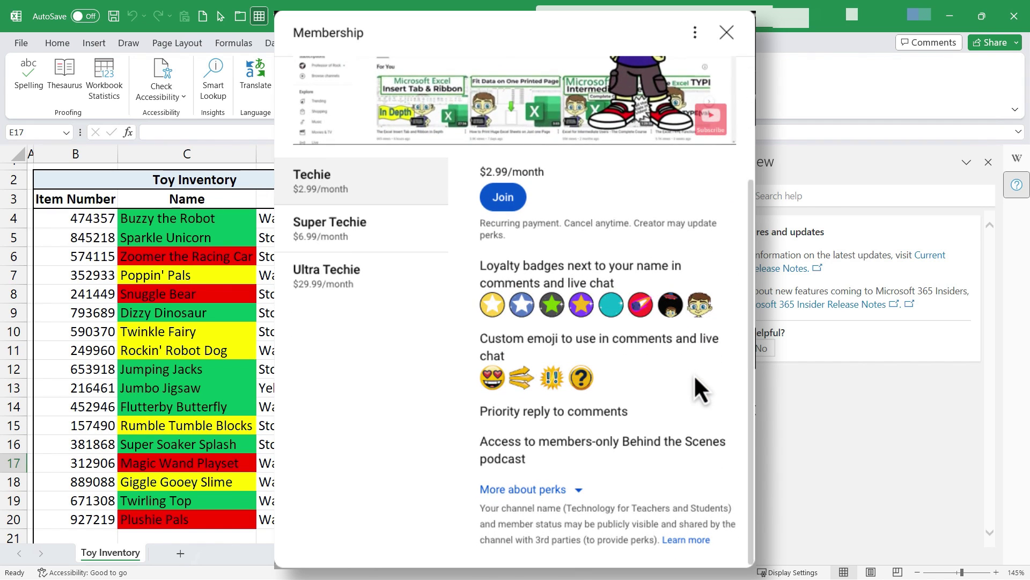
scroll(694, 374, "up", 3)
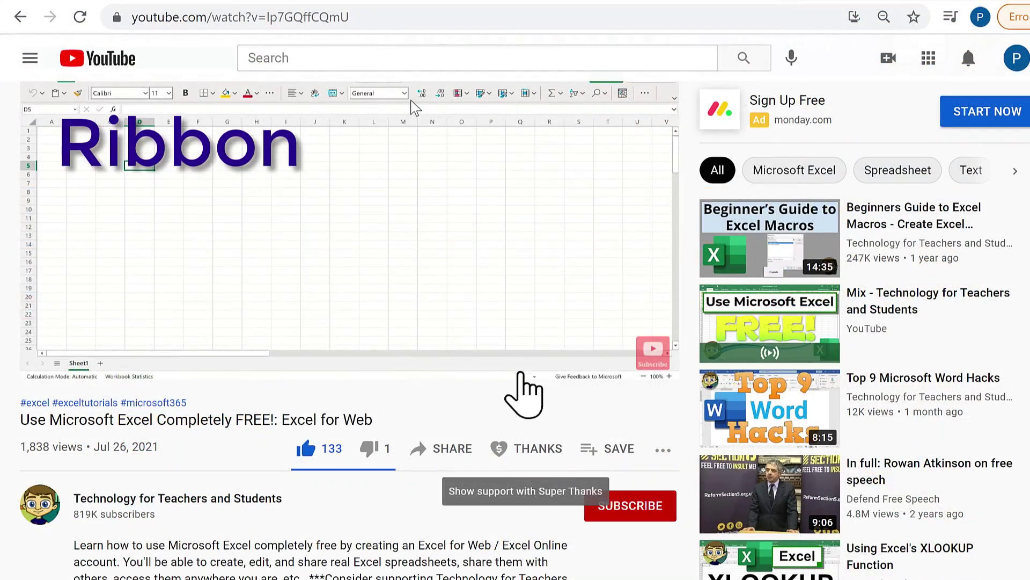
- Open the Super Thanks tipping dialog below the Excel for Web video
left_click(547, 450)
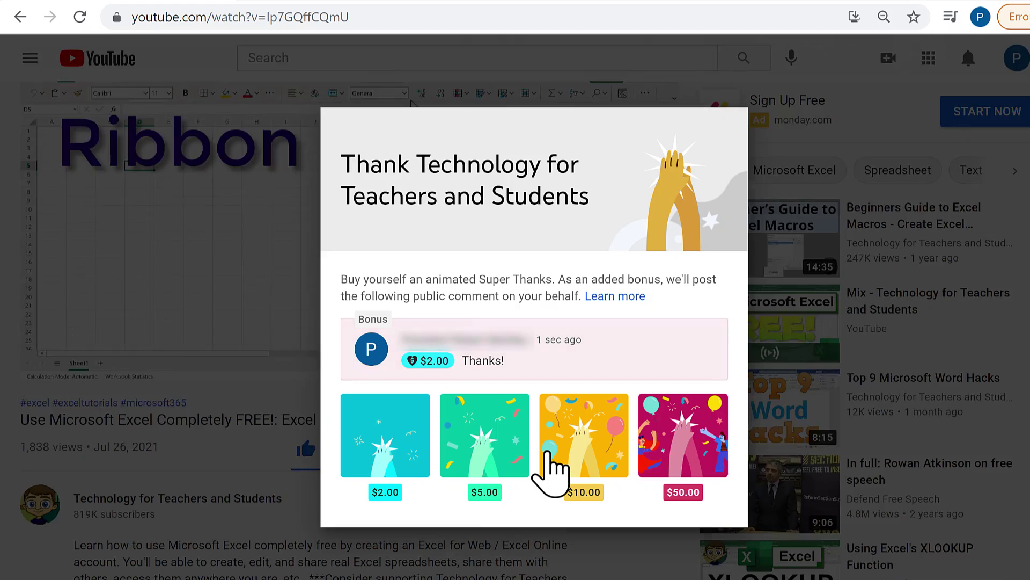